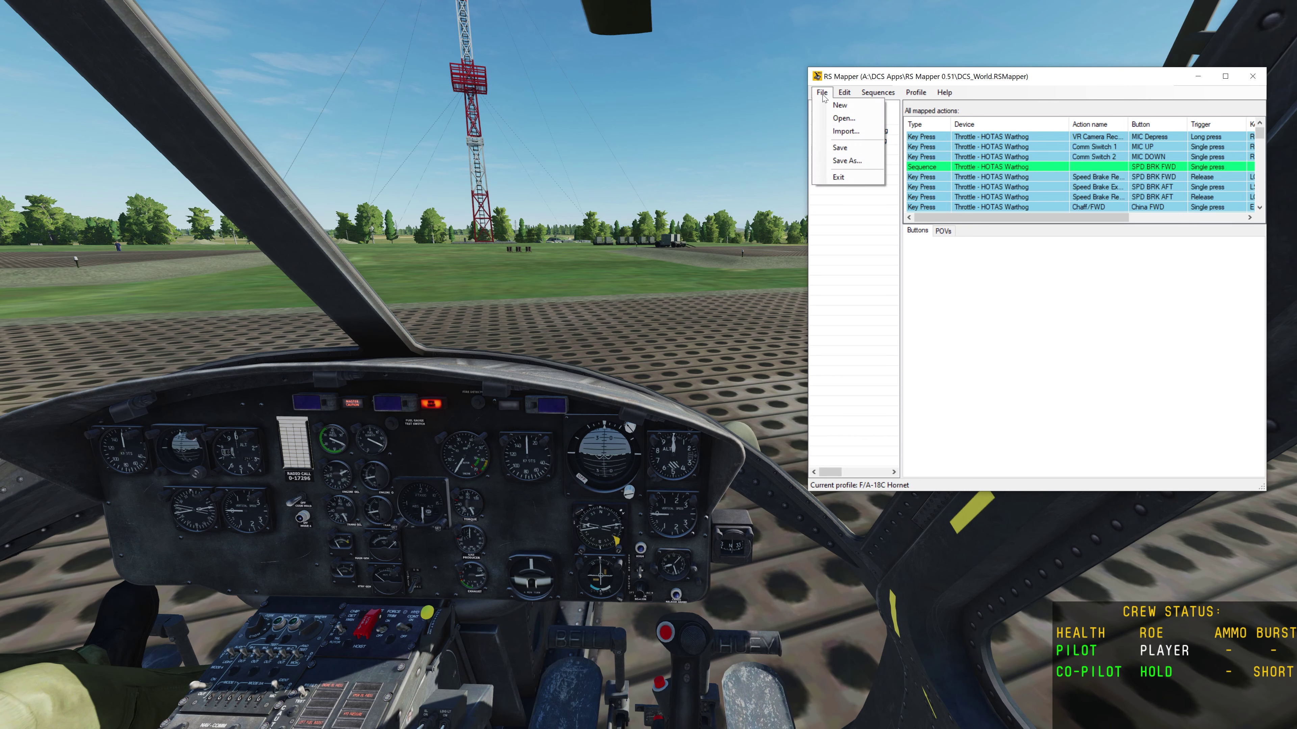
Step: Start opening the saved DCS_World.RSMapper mapping file, then cancel it
left_click(840, 118)
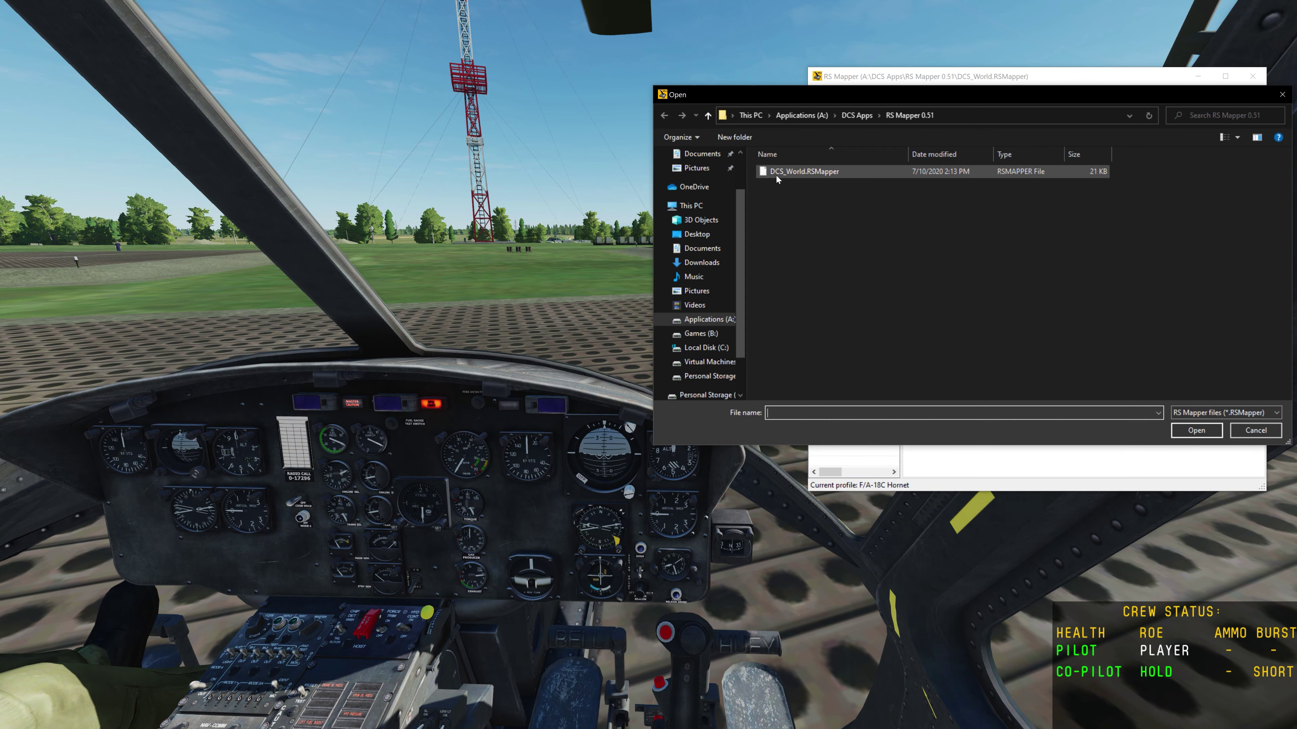
left_click(793, 173)
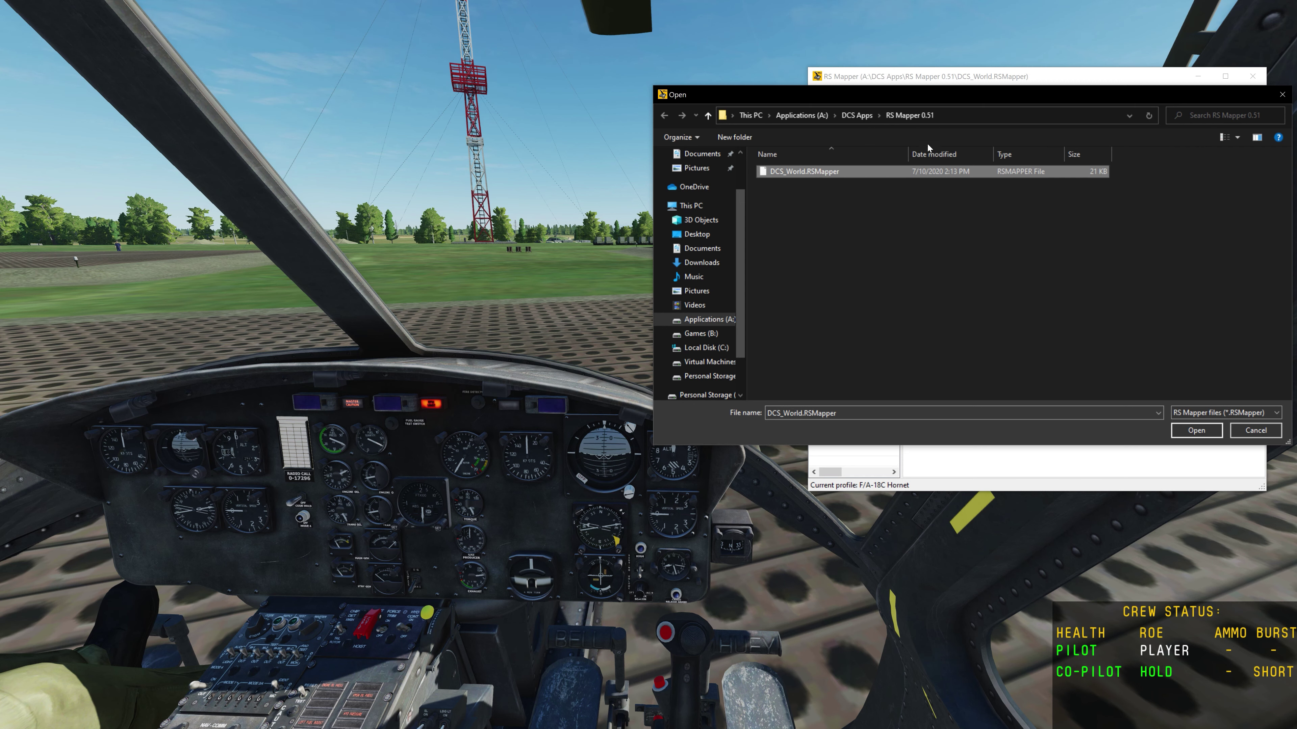
left_click(1256, 430)
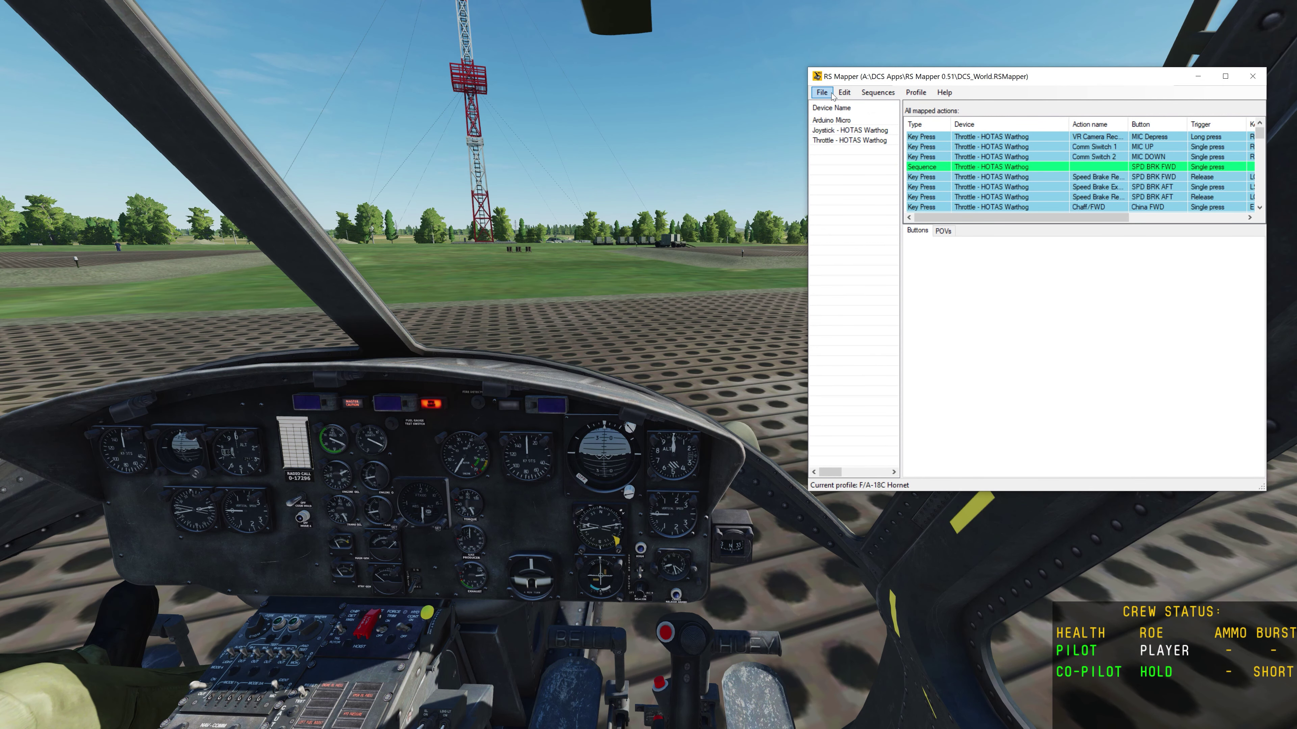
Step: Look through the Profile options and program preferences, closing them without saving
left_click(915, 93)
mouse_move(952, 148)
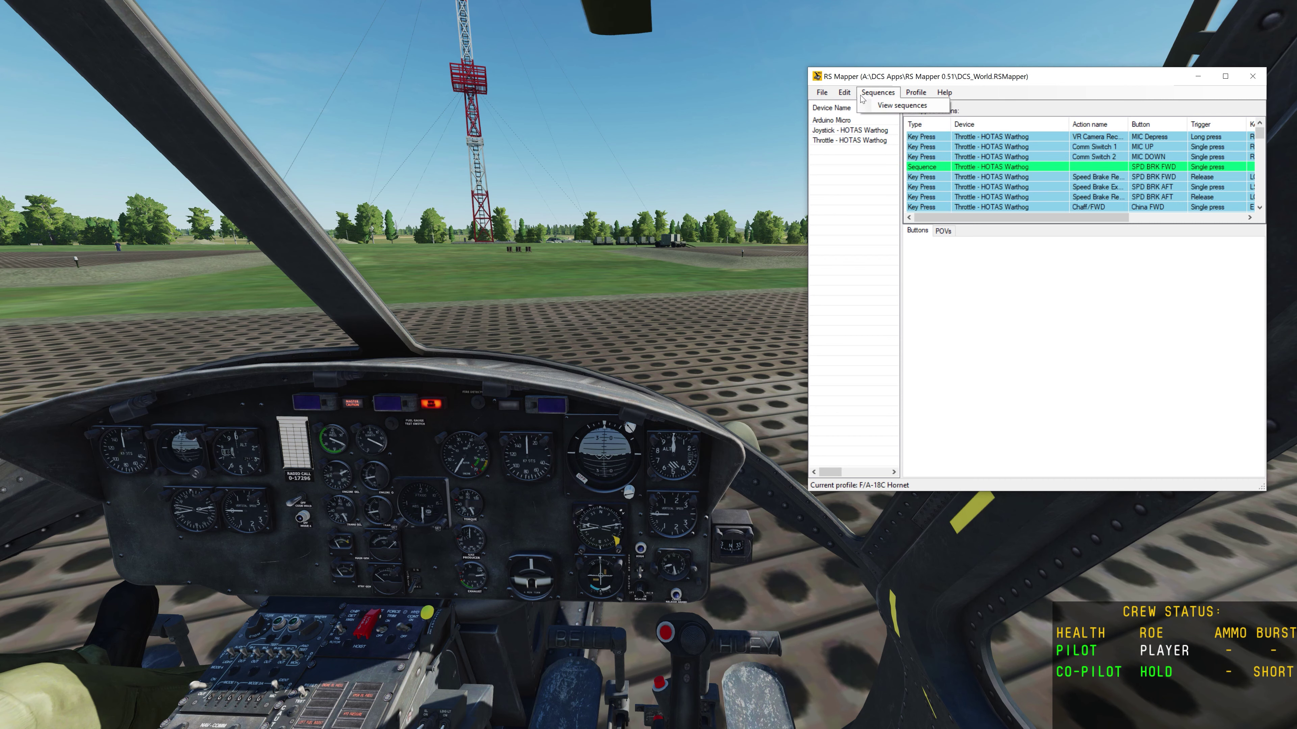
left_click(842, 129)
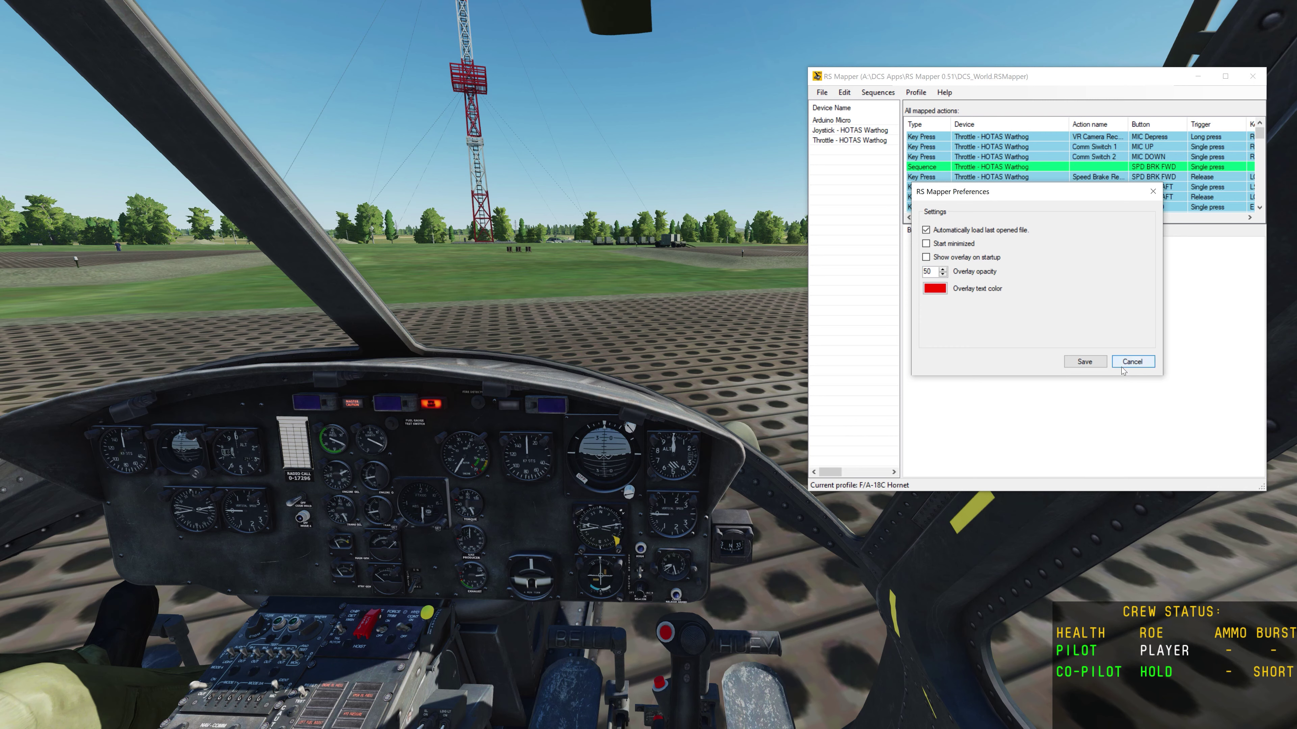
left_click(1133, 362)
left_click(831, 91)
Step: Confirm the device selection, show the Joystick - HOTAS Warthog buttons, and leave Trigger 1's name unchanged
left_click(873, 105)
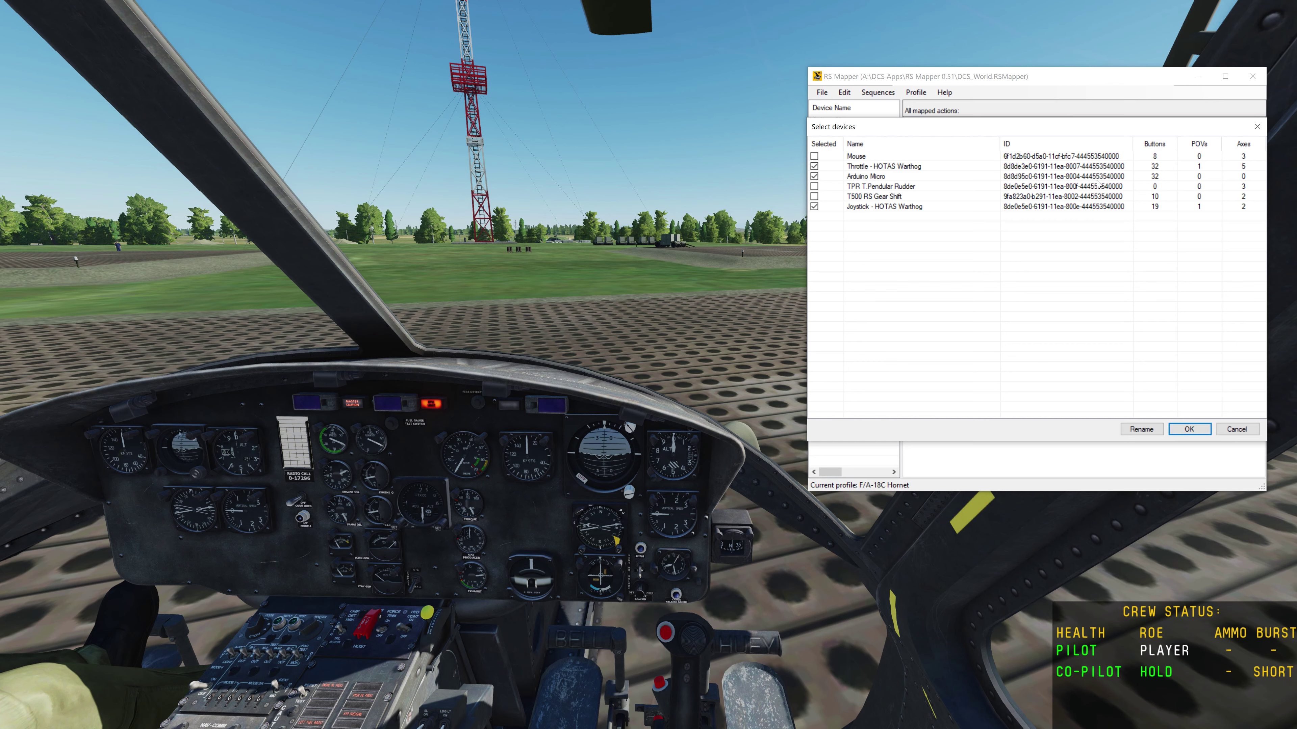
left_click(1237, 430)
left_click(840, 131)
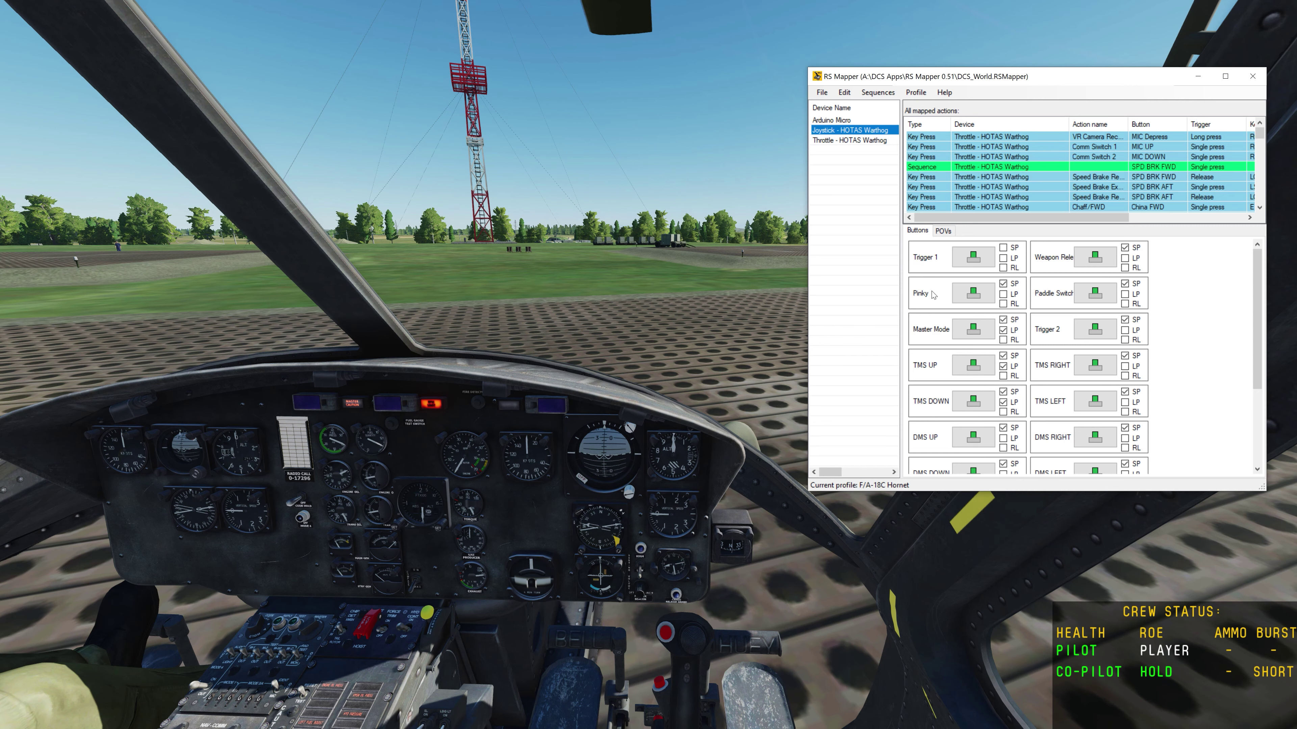
right_click(937, 261)
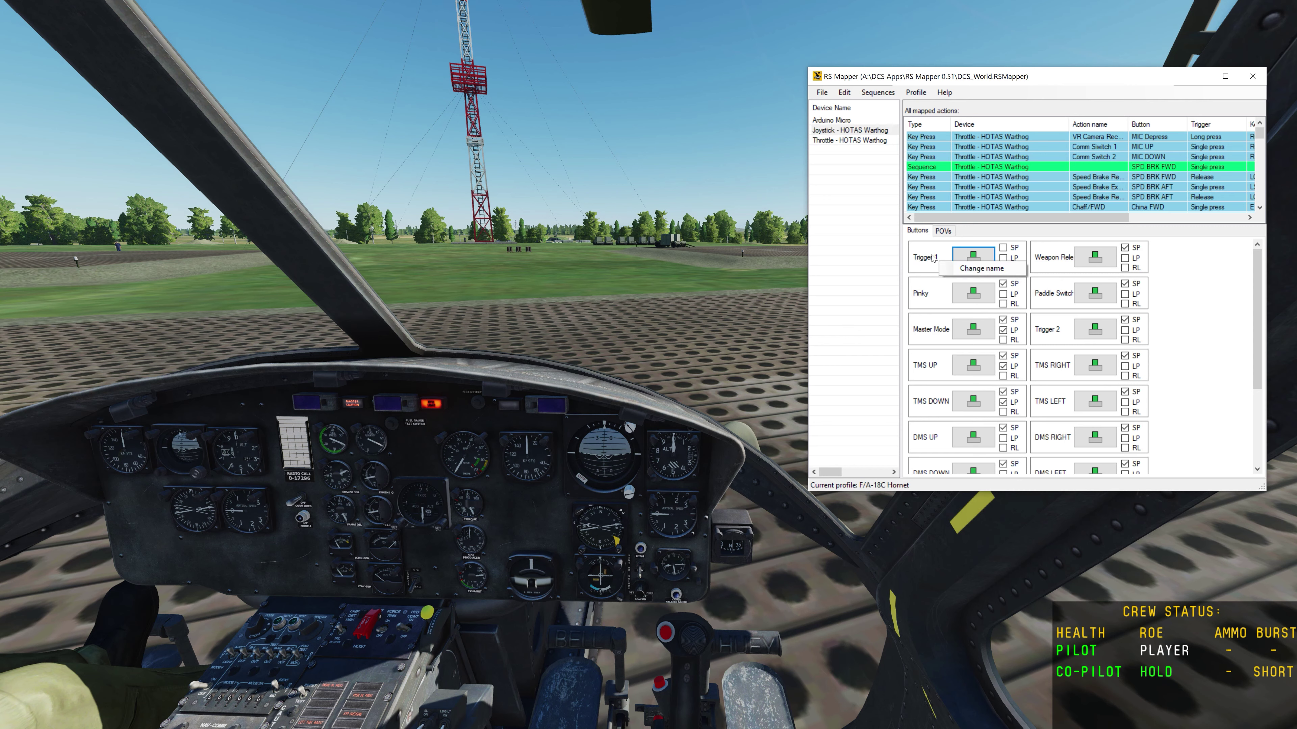
left_click(958, 271)
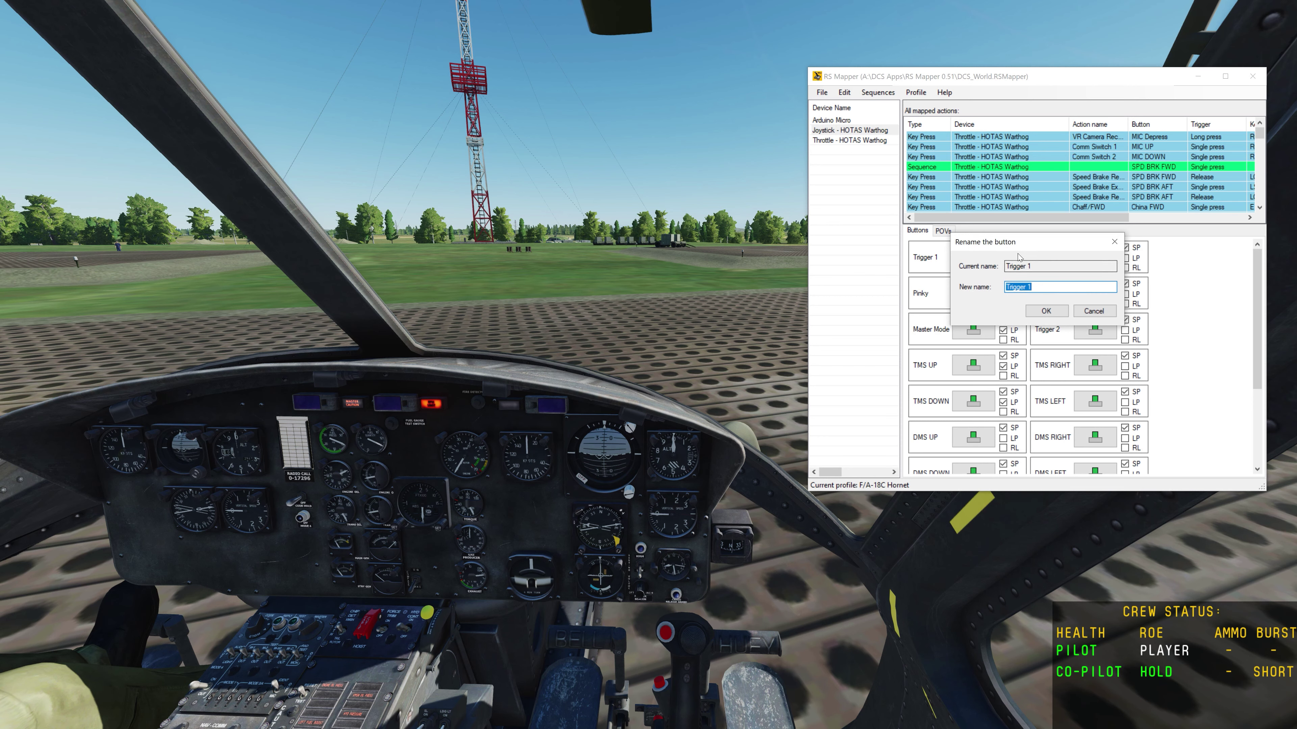
left_click(1094, 311)
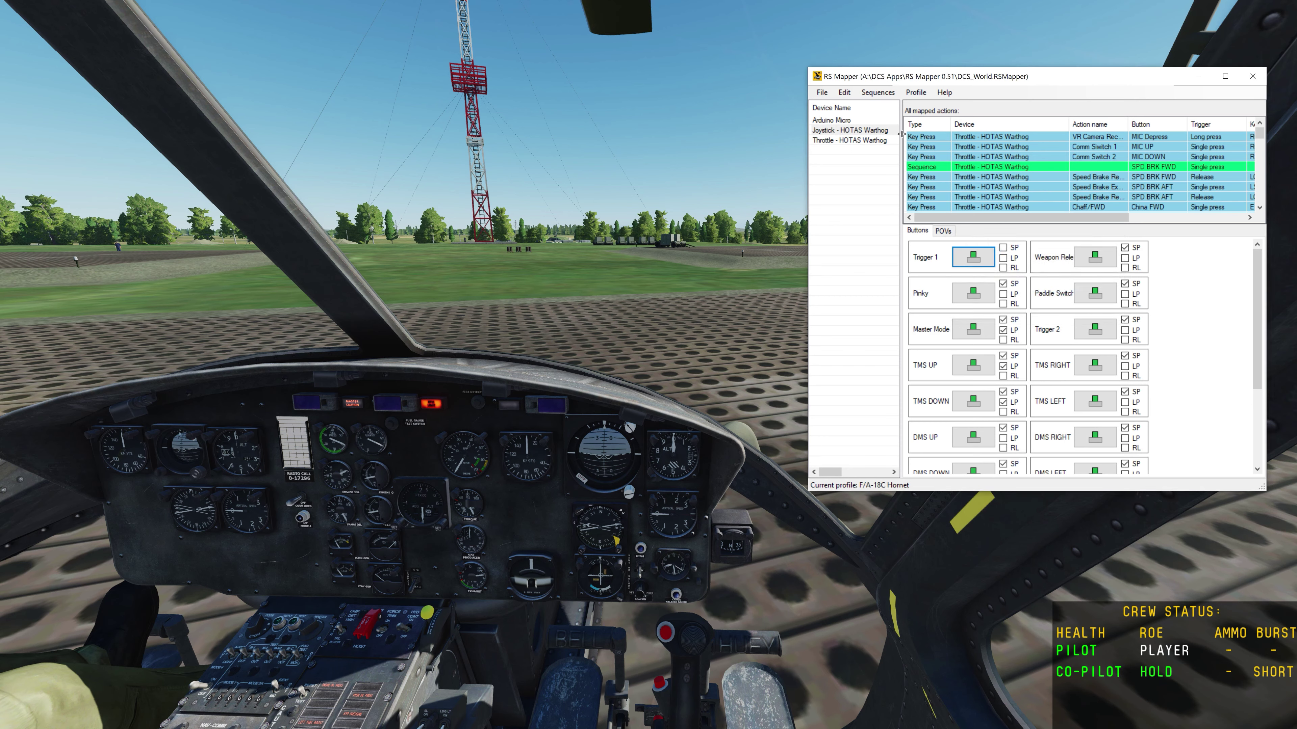
left_click(915, 93)
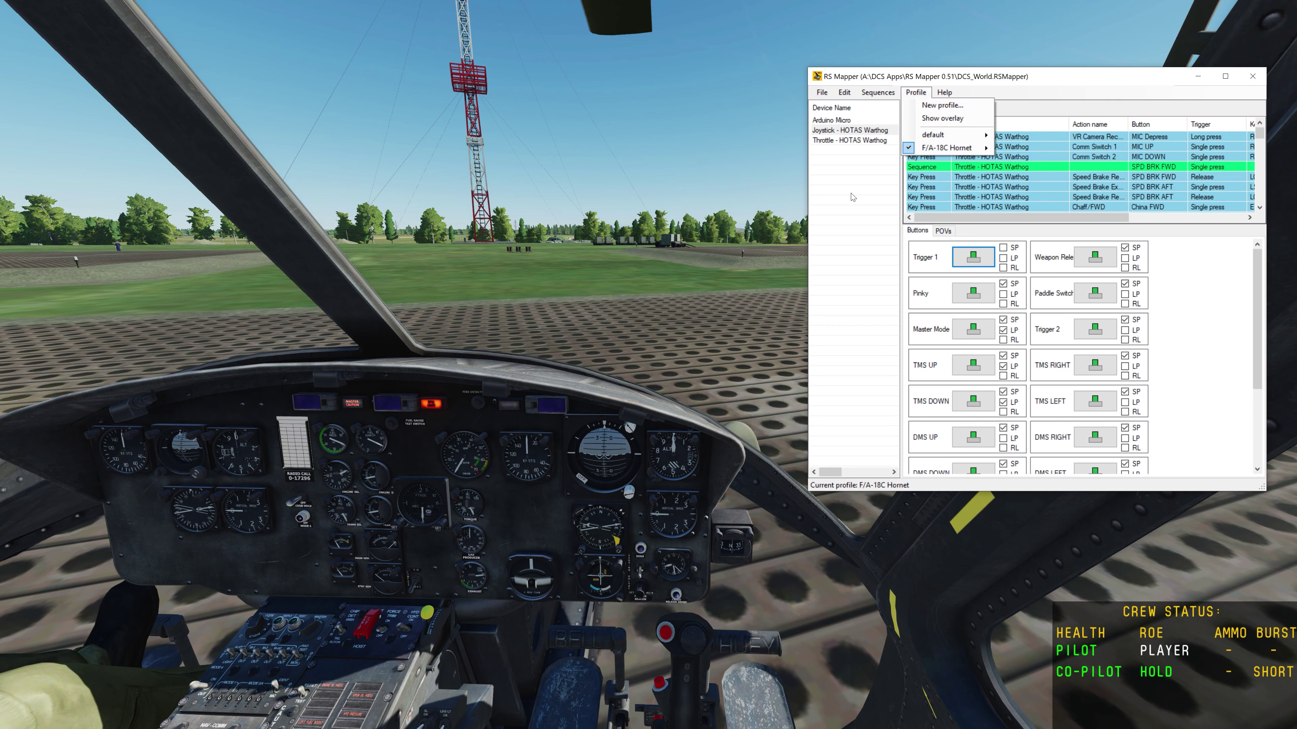
Step: Turn on the in-game overlay showing the current profile name
left_click(821, 93)
left_click(859, 270)
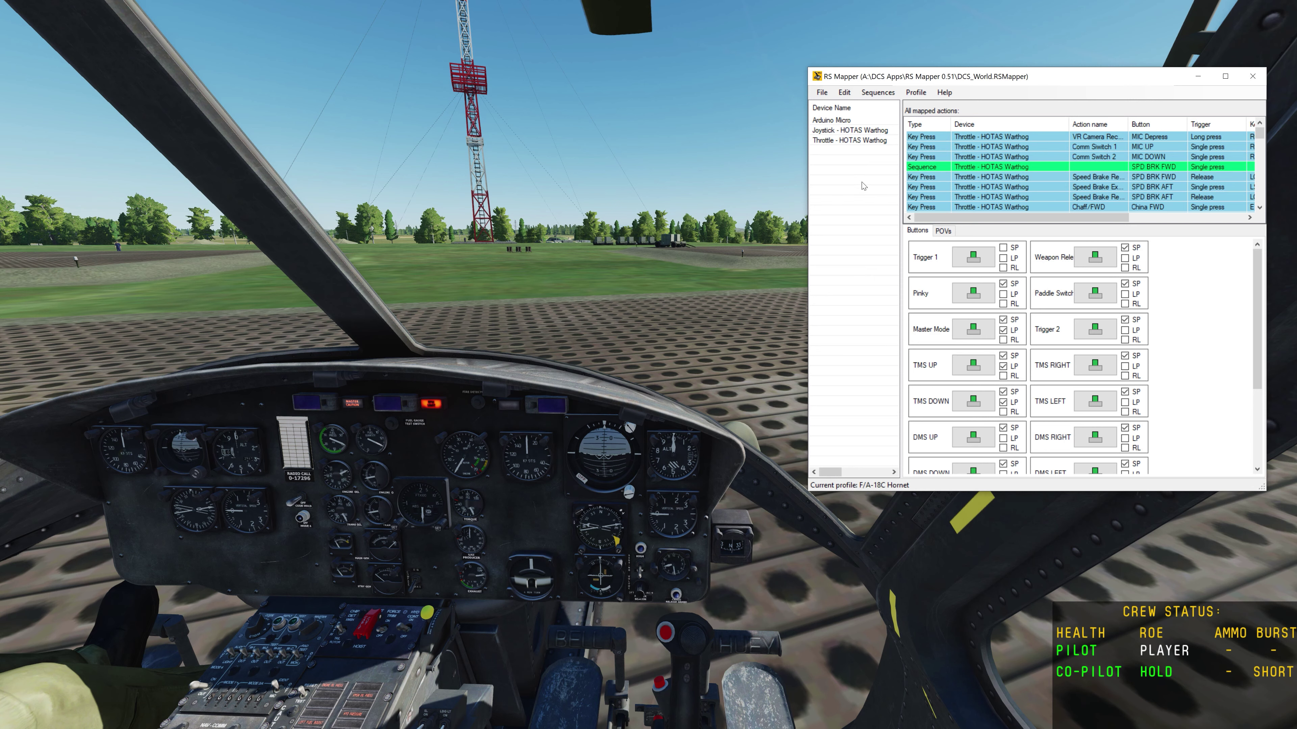
left_click(916, 93)
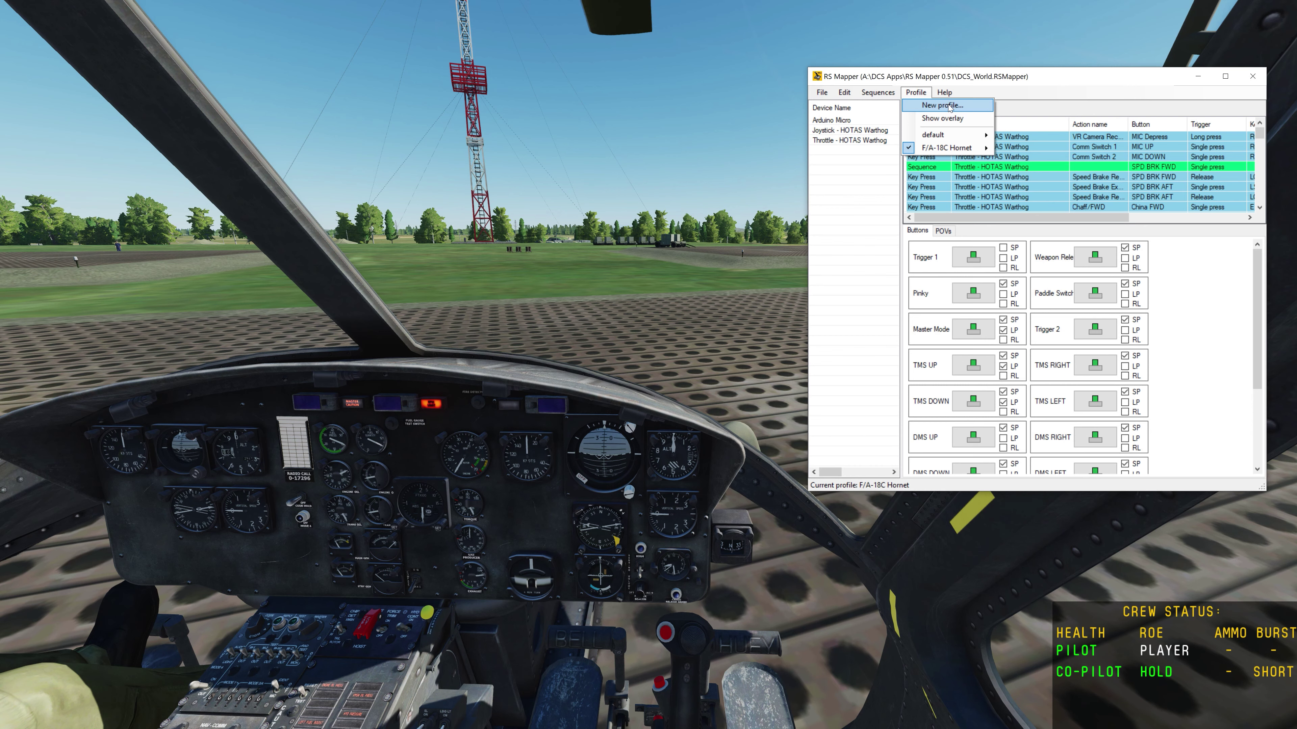
left_click(937, 117)
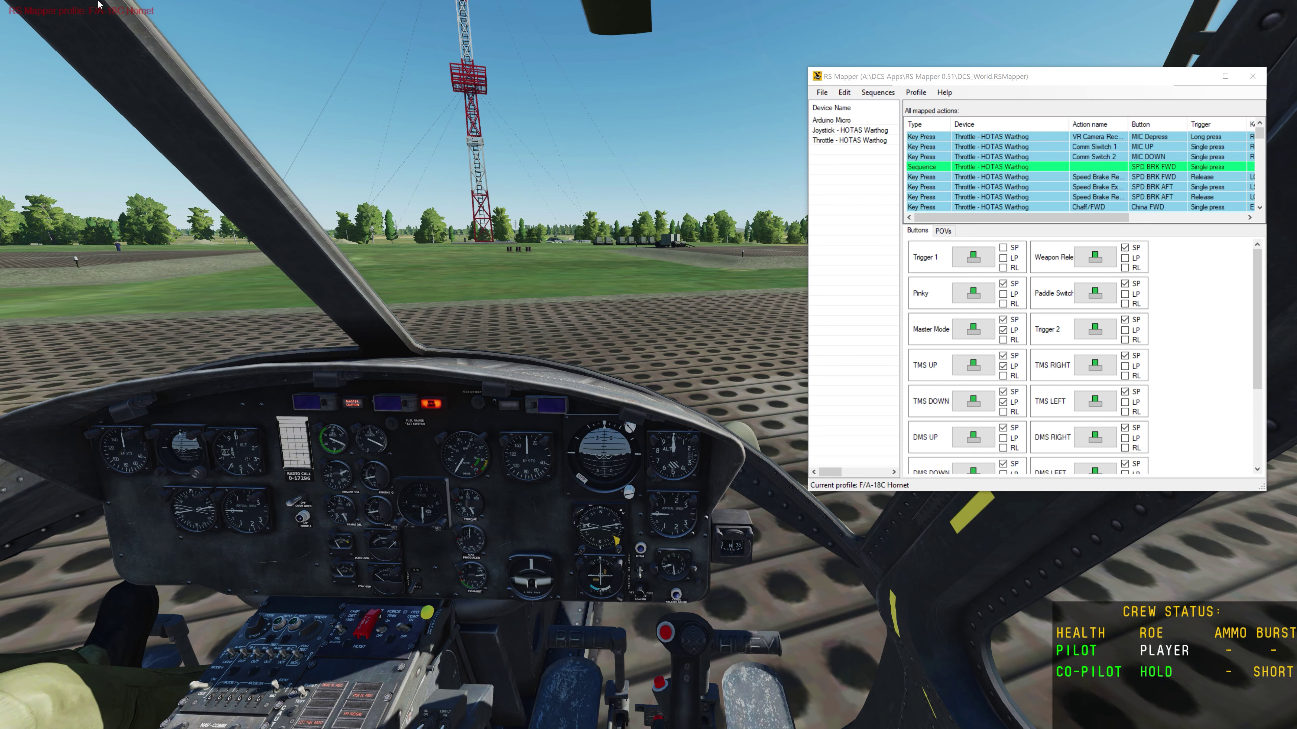
Step: Create a new profile named 'Uh-1H Huey'
left_click(915, 93)
left_click(915, 95)
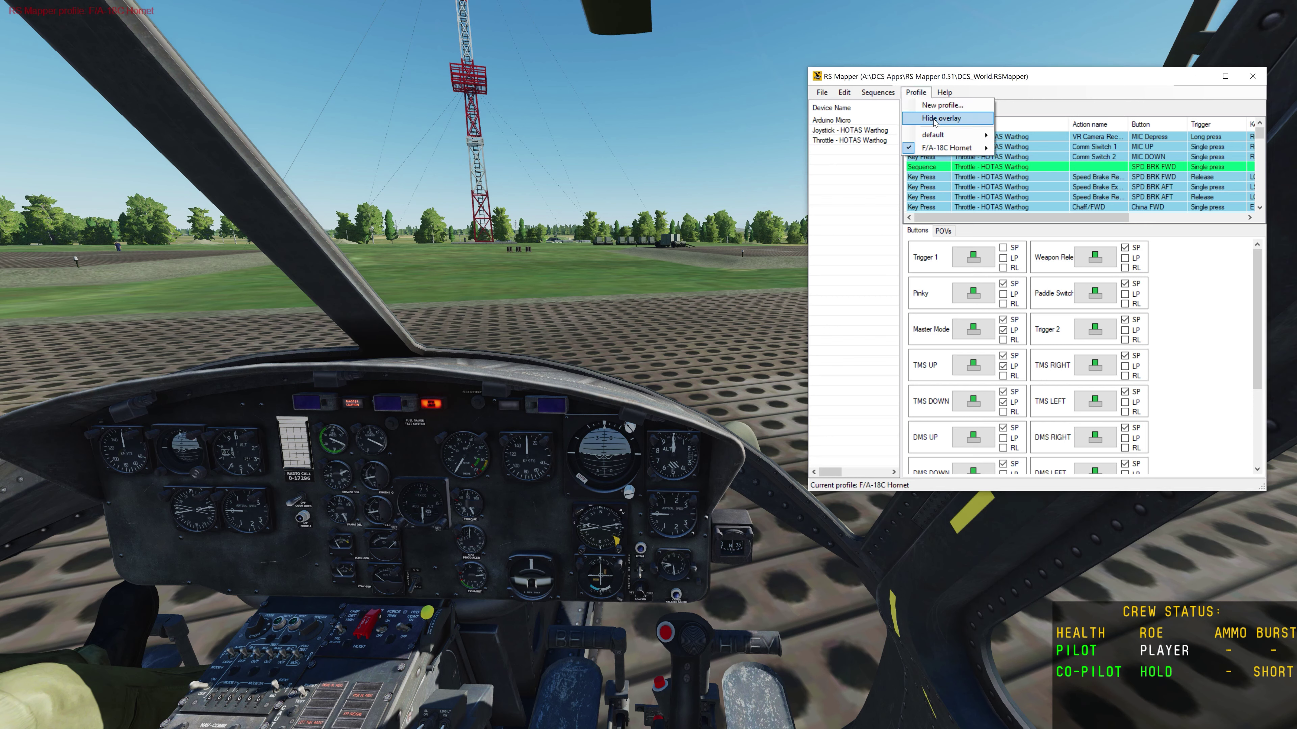
left_click(942, 105)
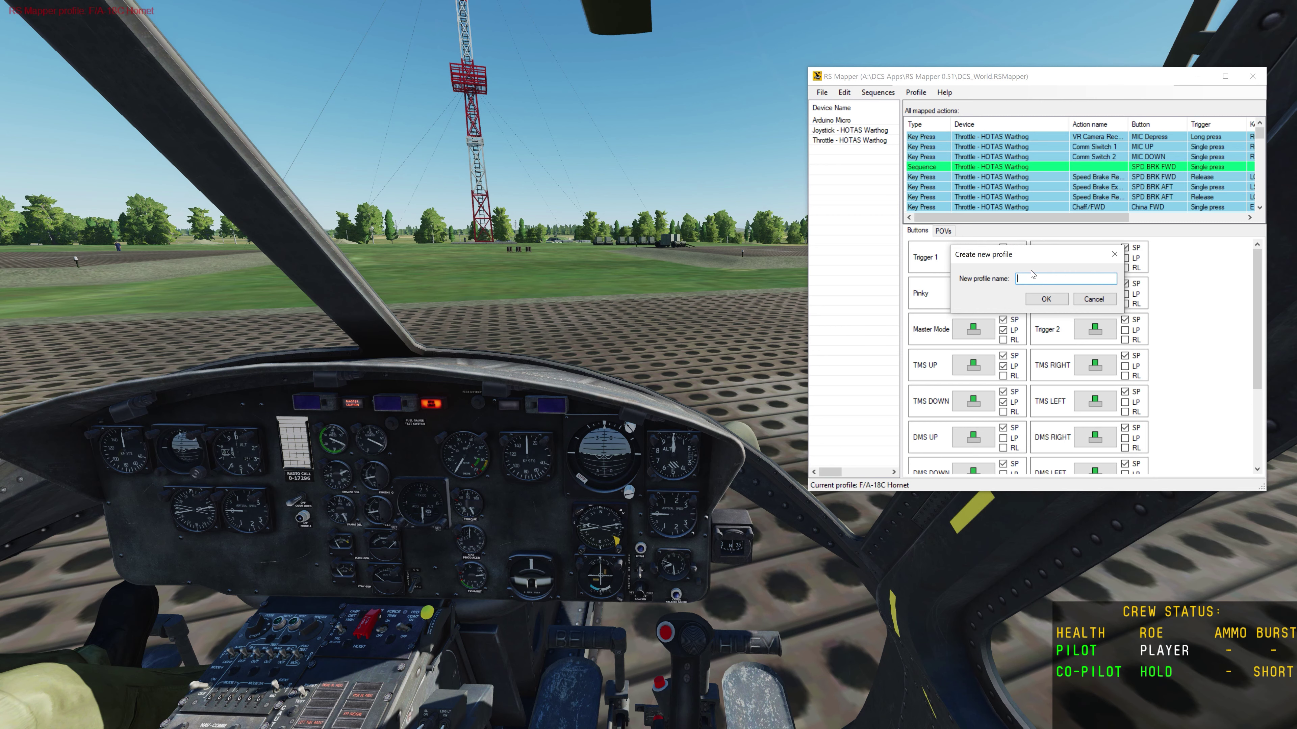
type("Uh-1H Huey")
left_click(1053, 300)
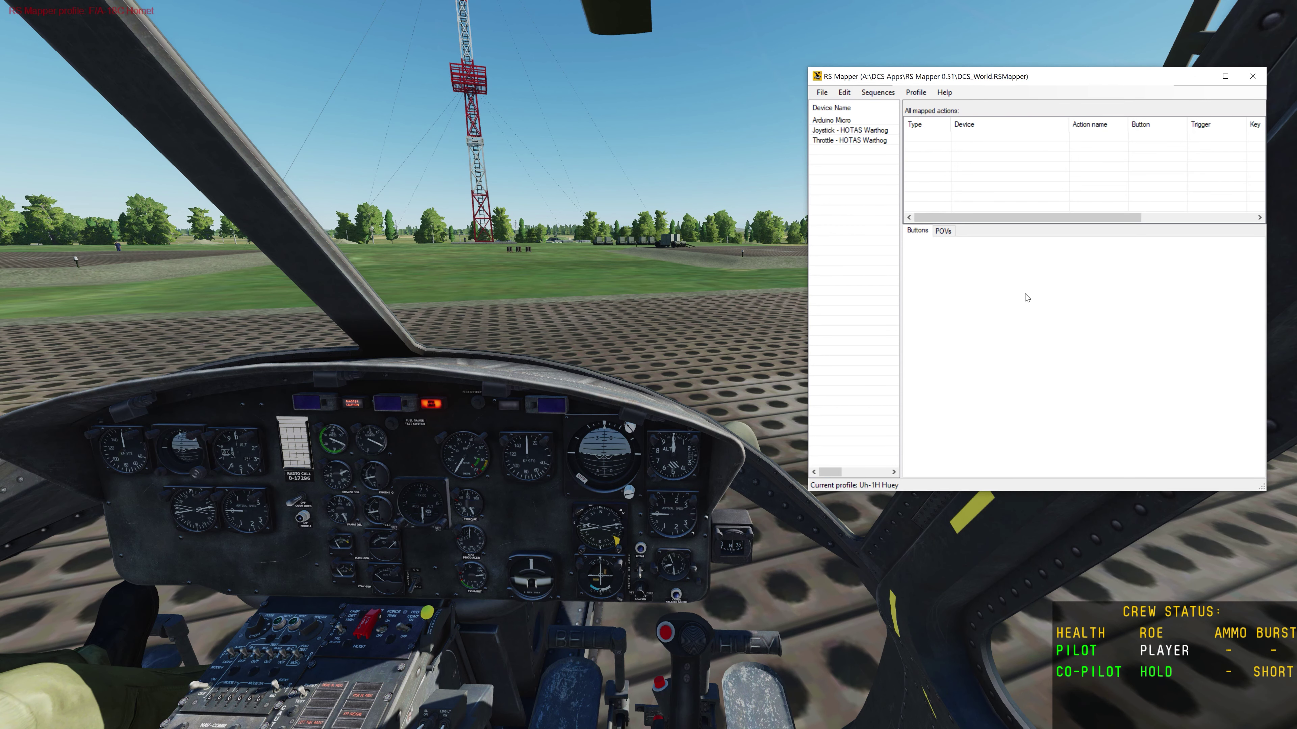
Step: Browse the profile list and close it with Uh-1H Huey kept current
left_click(916, 93)
left_click(916, 93)
left_click(845, 92)
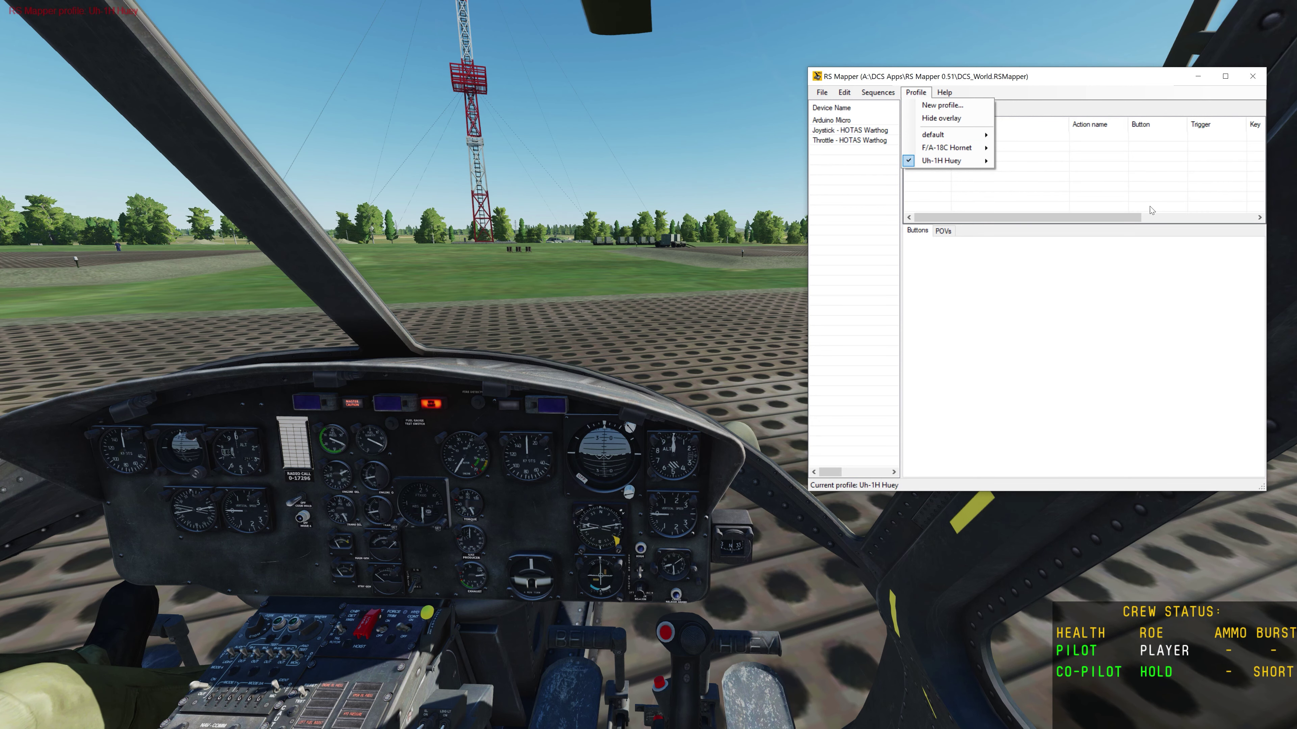
left_click(1097, 266)
Step: Open Trigger 1's action settings on the HOTAS Warthog and enable Trigger on single press
left_click(851, 131)
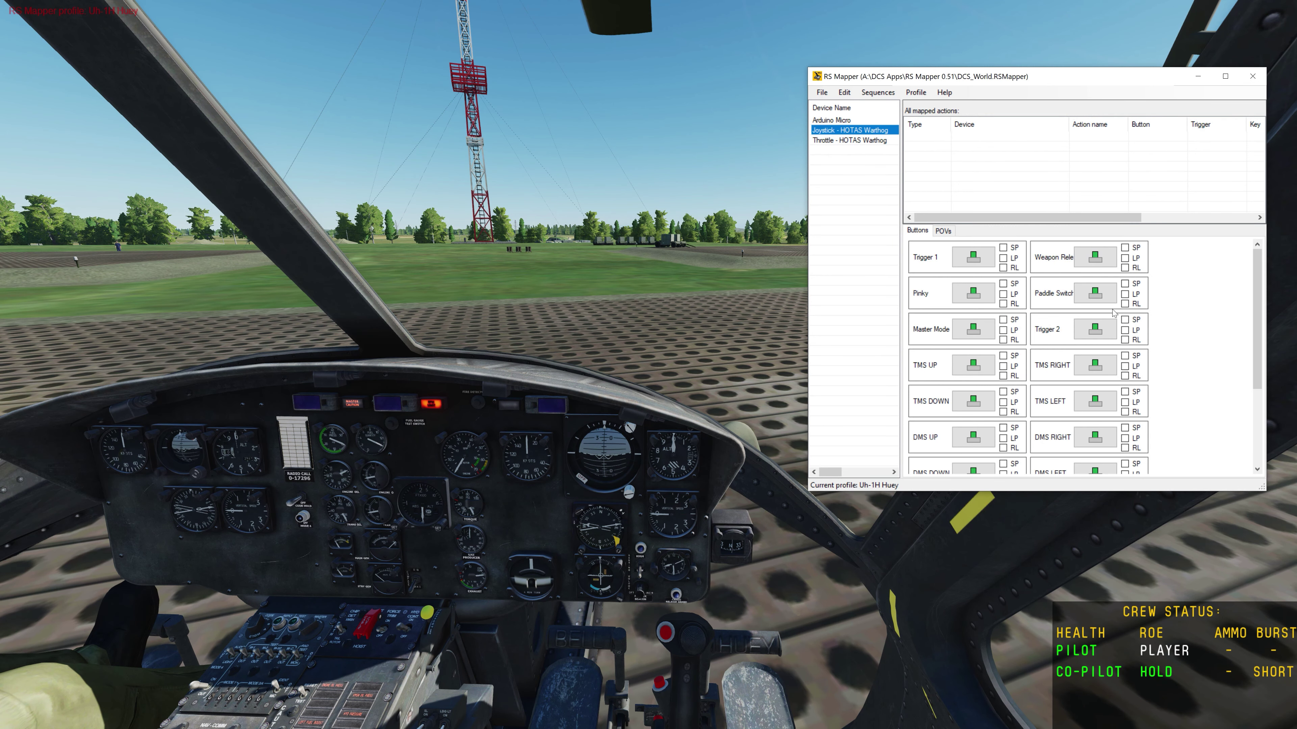
left_click(960, 256)
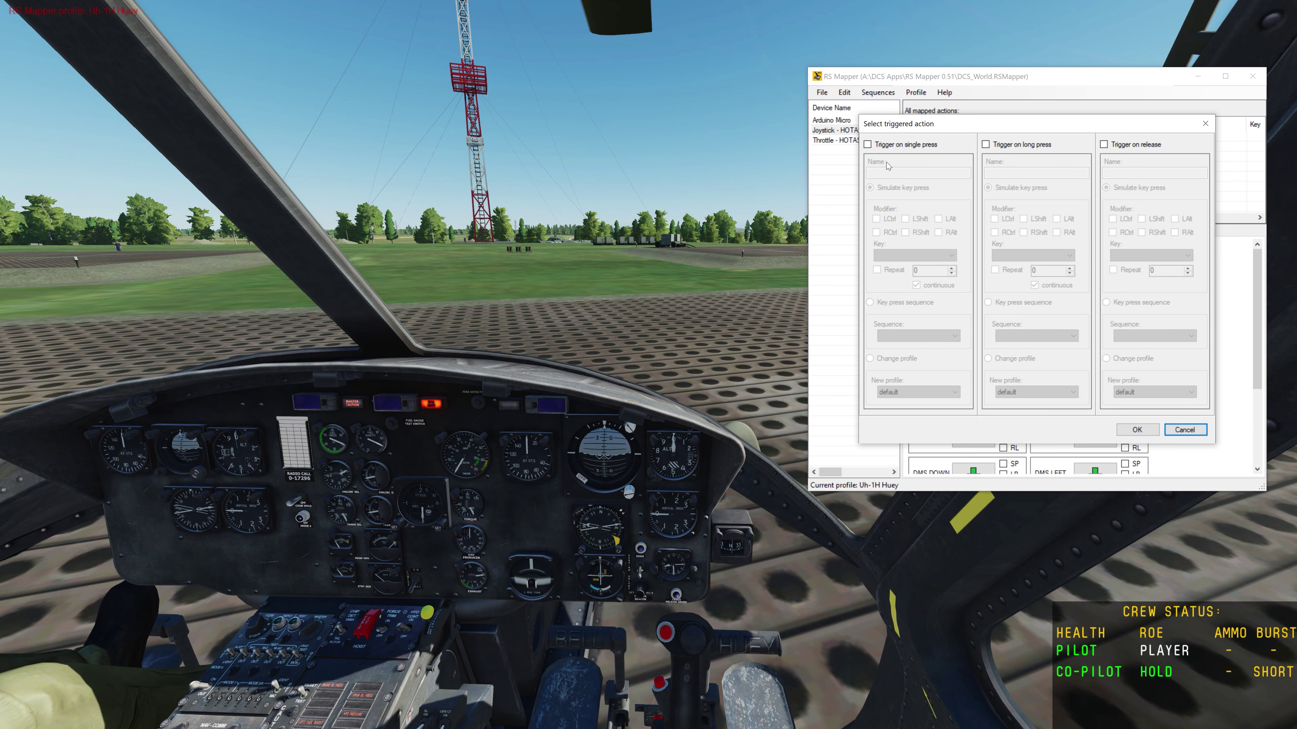
left_click(878, 145)
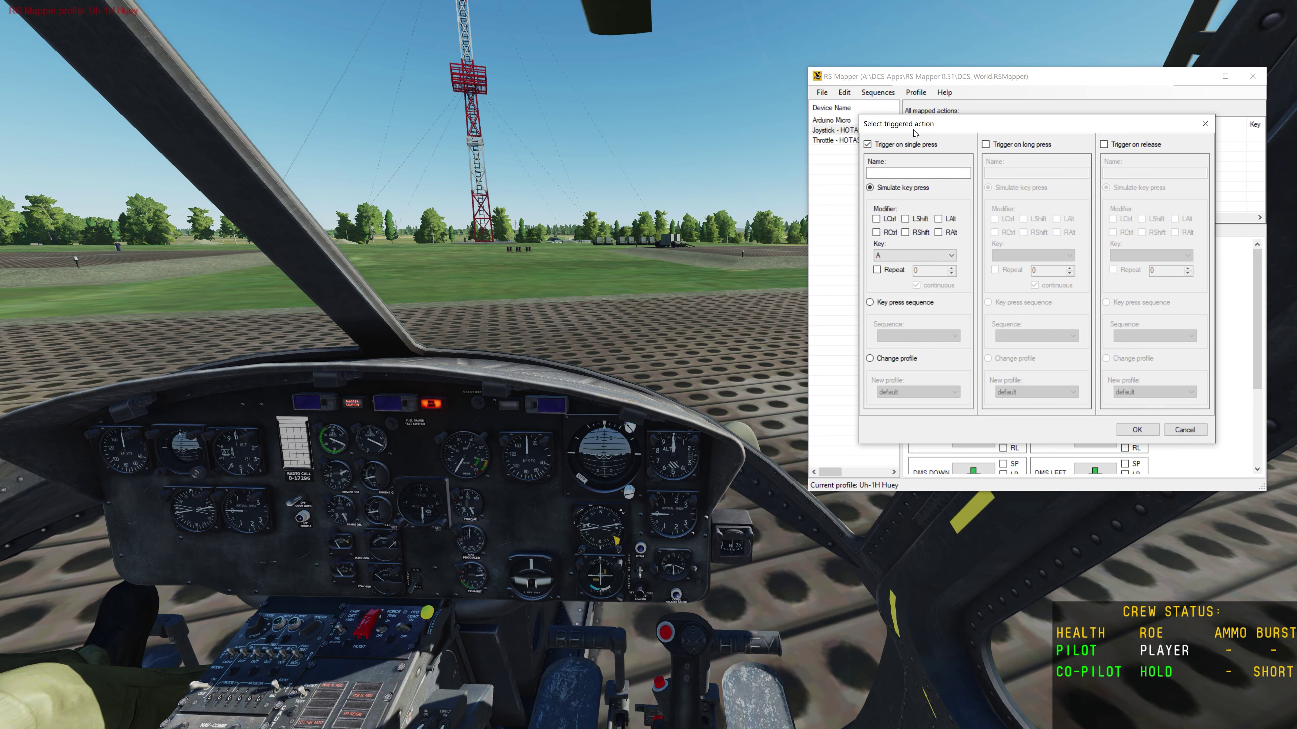
left_click(900, 173)
Step: Enable Trigger on long press, then type and clear its action name
left_click(985, 144)
left_click(1026, 173)
type("dddddddddddddddddddddd")
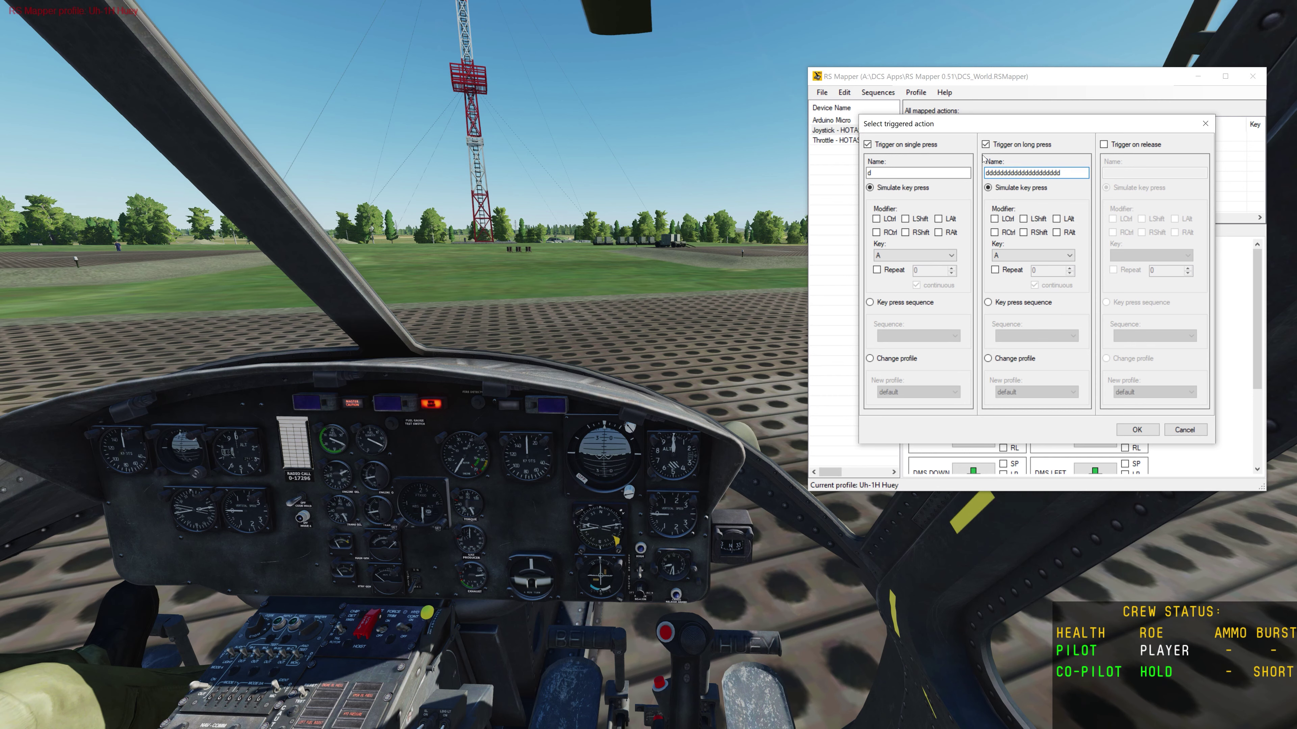
key("ctrl+a")
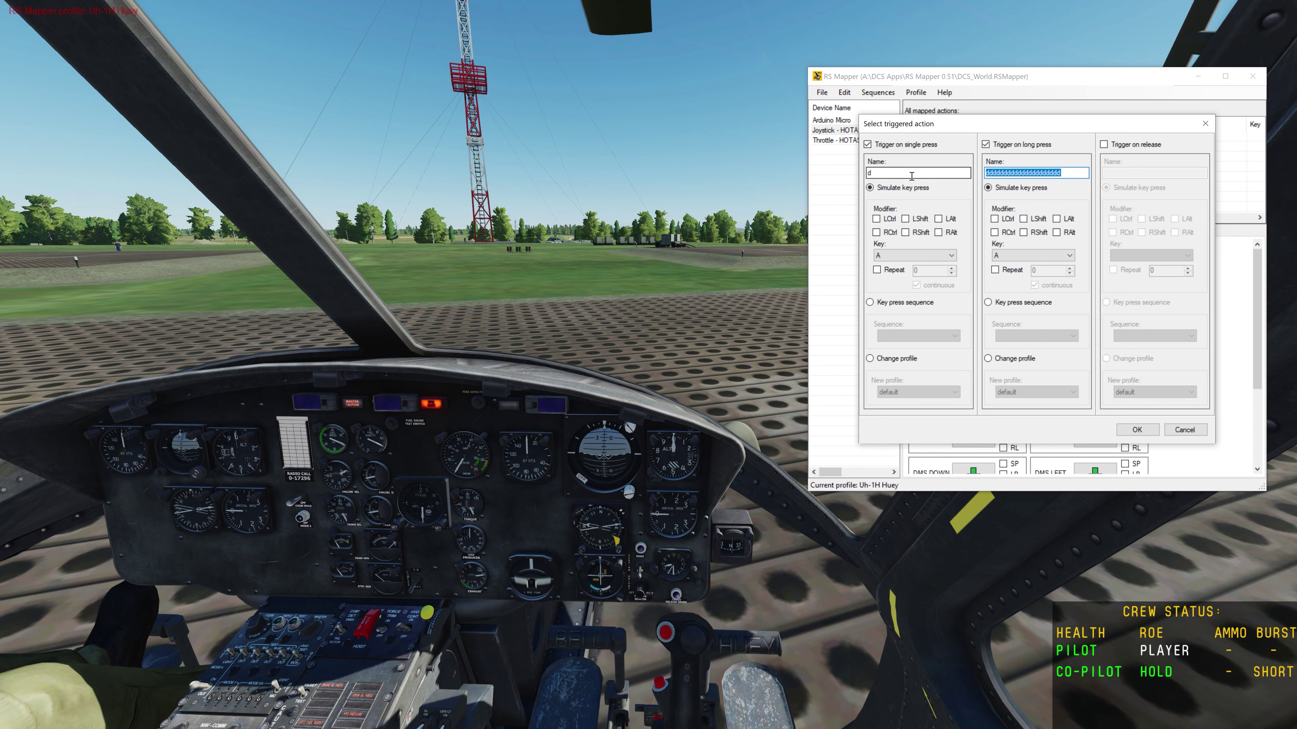
key("BackSpace")
type("dddddddddddddd")
double_click(1068, 172)
key("BackSpace")
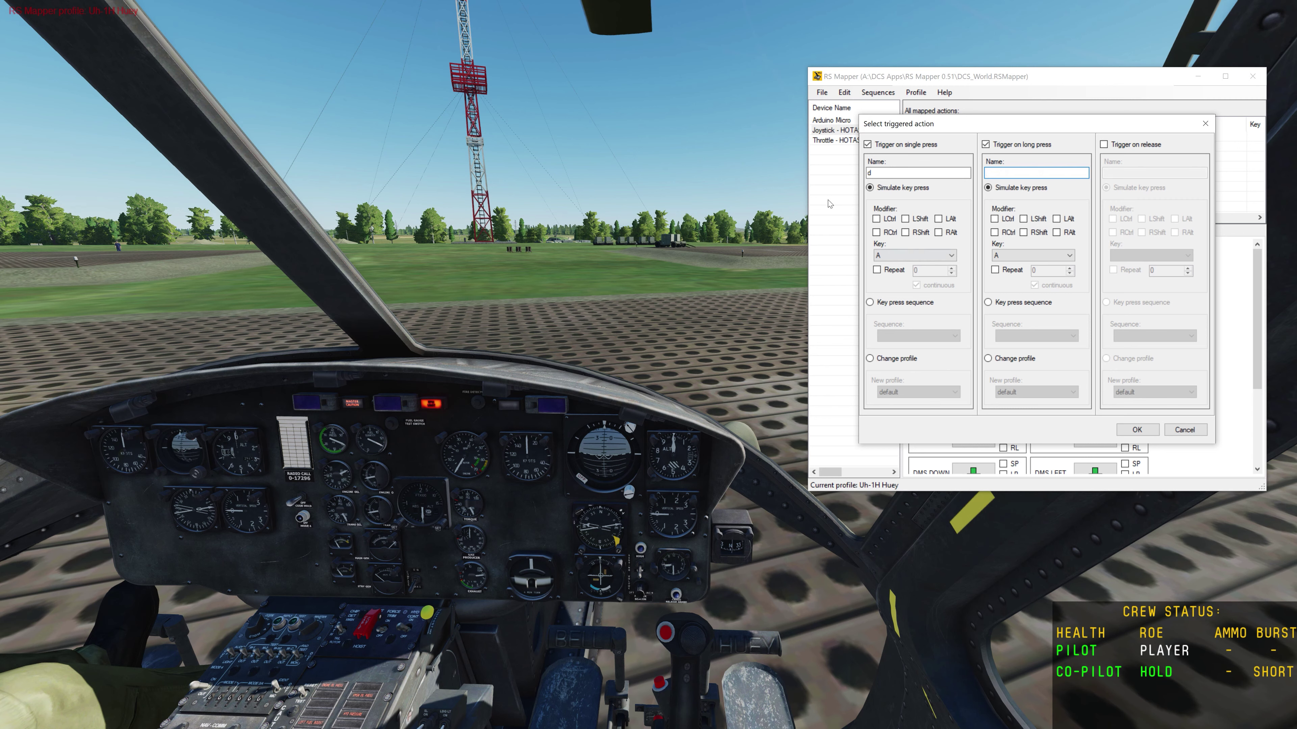
Step: Make the single-press key press repeat continuously
left_click(878, 271)
left_click(917, 285)
left_click(1017, 171)
Step: Briefly enable the release action, then turn off both release and long-press triggers
left_click(1133, 145)
left_click(1151, 173)
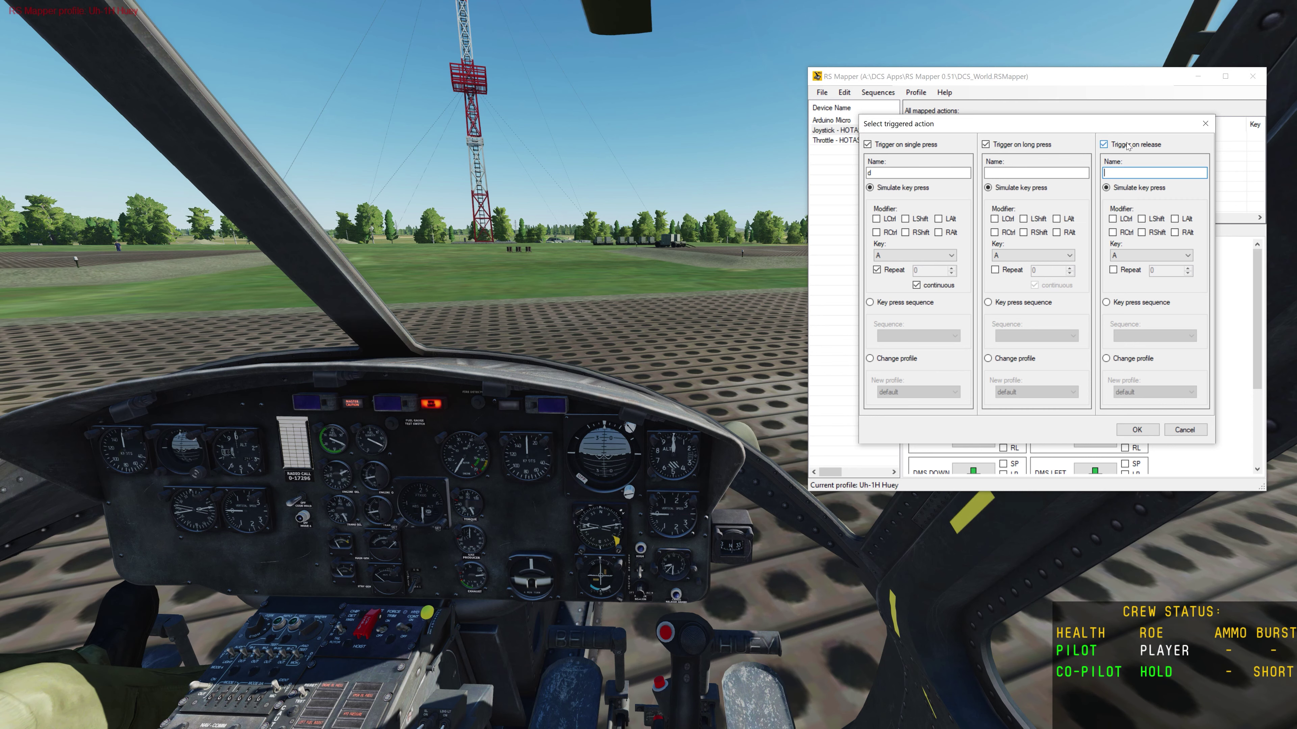
left_click(1104, 145)
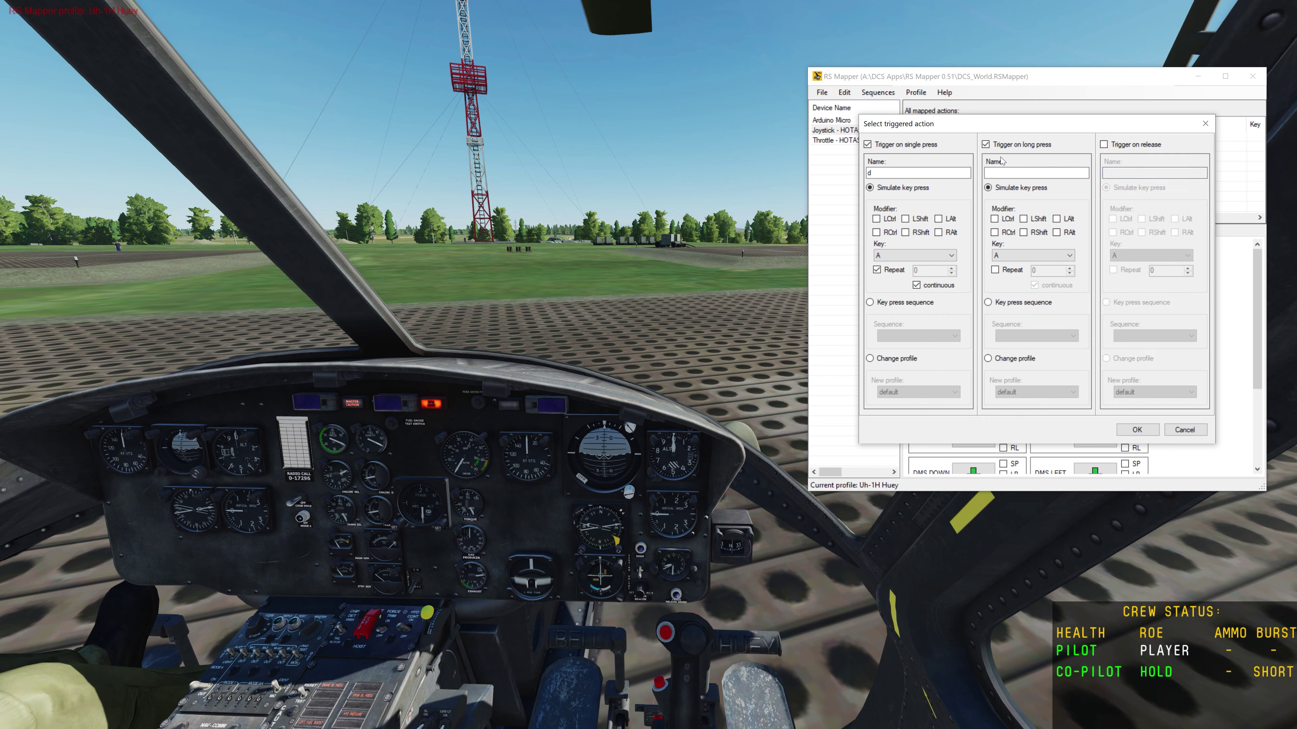
left_click(985, 145)
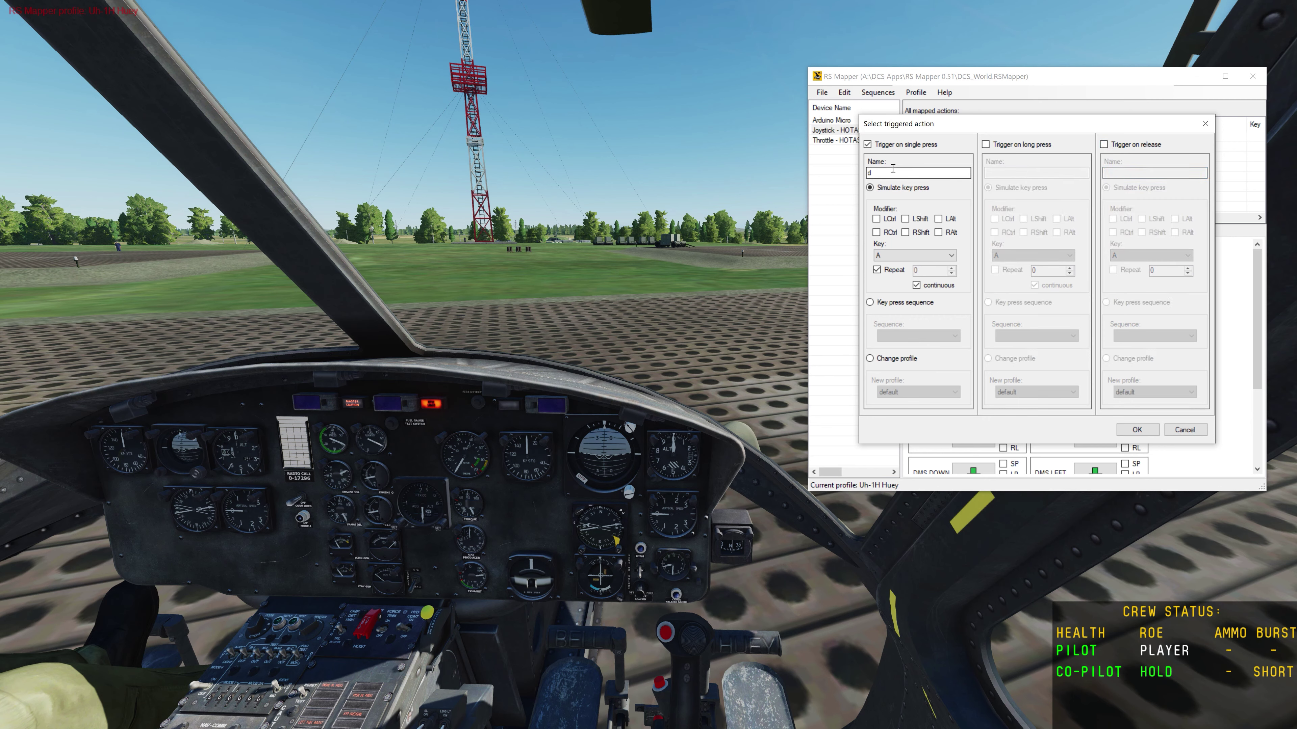
Step: Clear the single-press name, set SPACEBAR without repeat, then switch single press to Change profile
left_click(914, 172)
key("BackSpace")
left_click(951, 255)
scroll(919, 357, "down", 10)
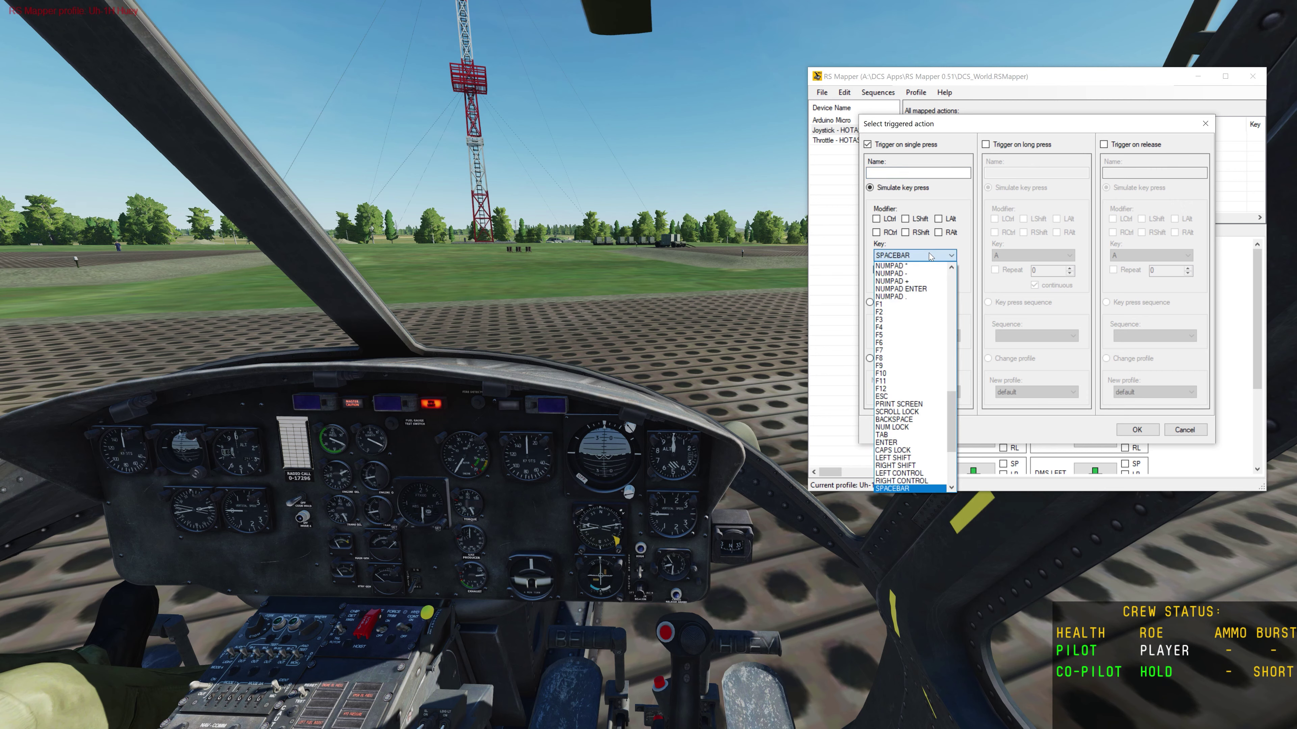
left_click(921, 264)
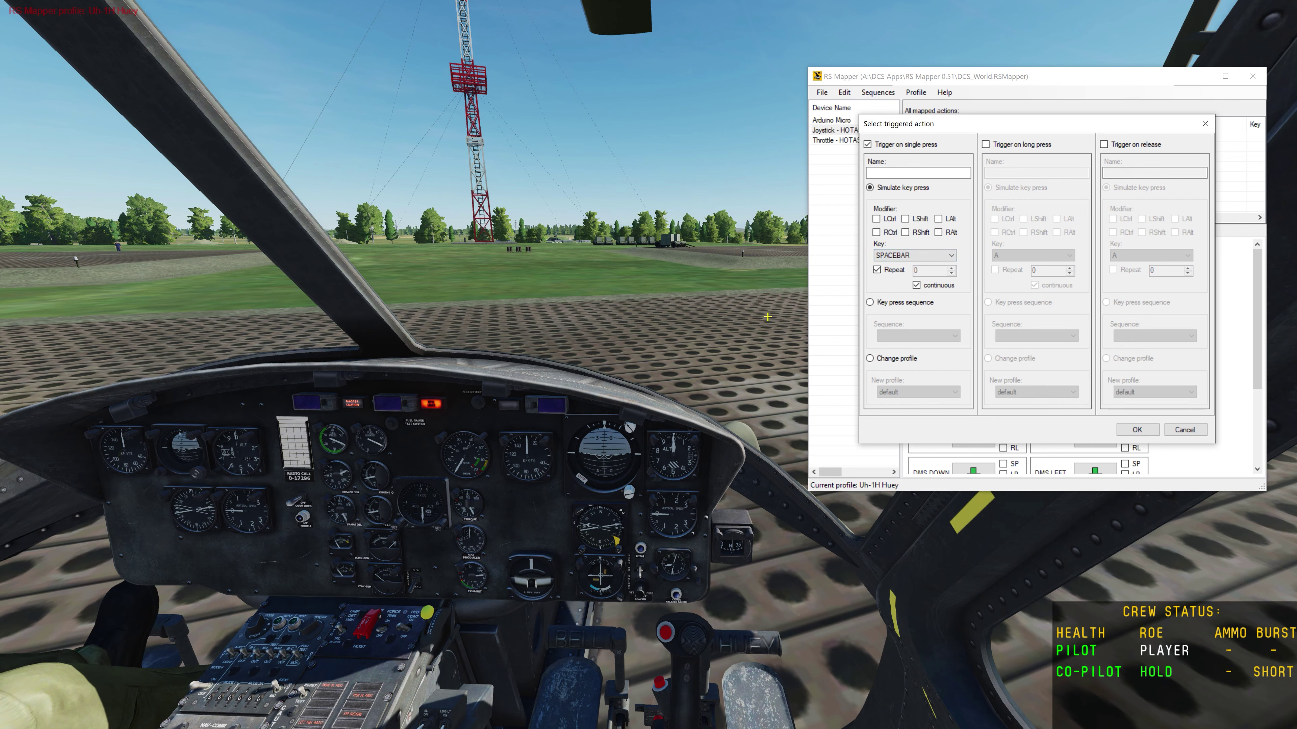
left_click(877, 270)
left_click(894, 361)
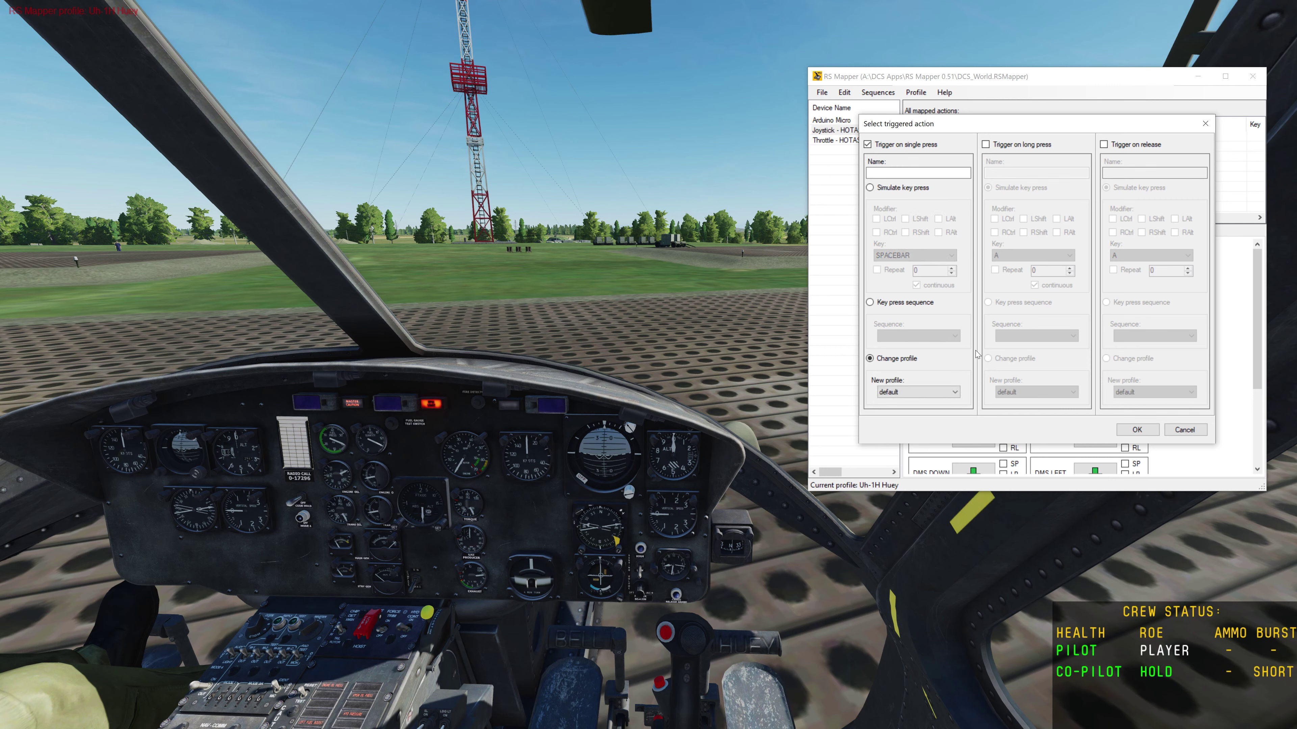